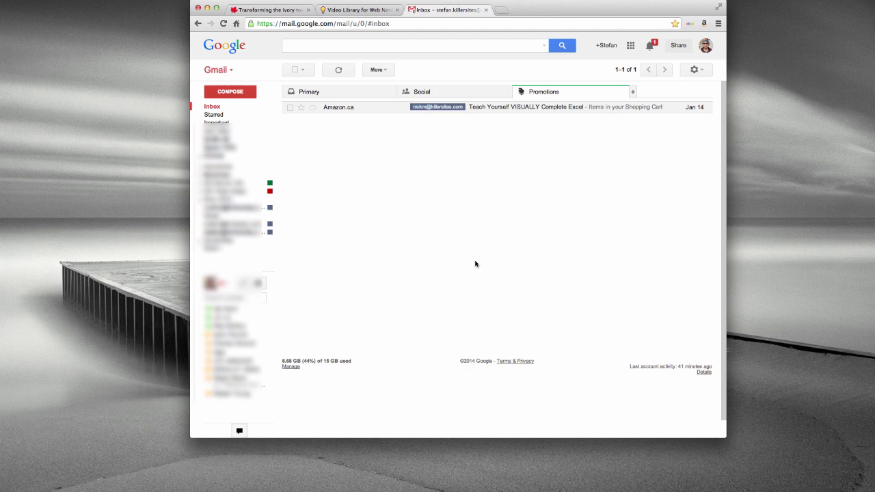
Step: Go to Gmail Settings and show the Labs tab
{"action": "left_click", "coordinate": [694, 69]}
{"action": "left_click", "coordinate": [631, 140]}
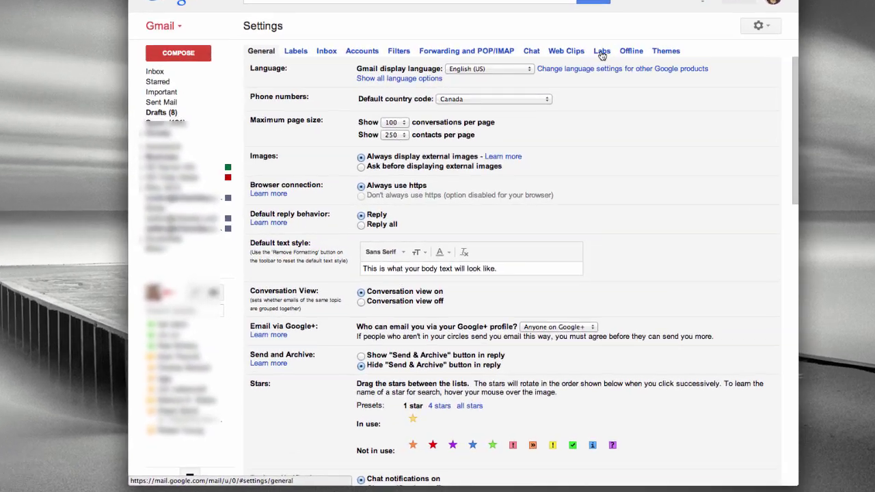
{"action": "left_click", "coordinate": [569, 89]}
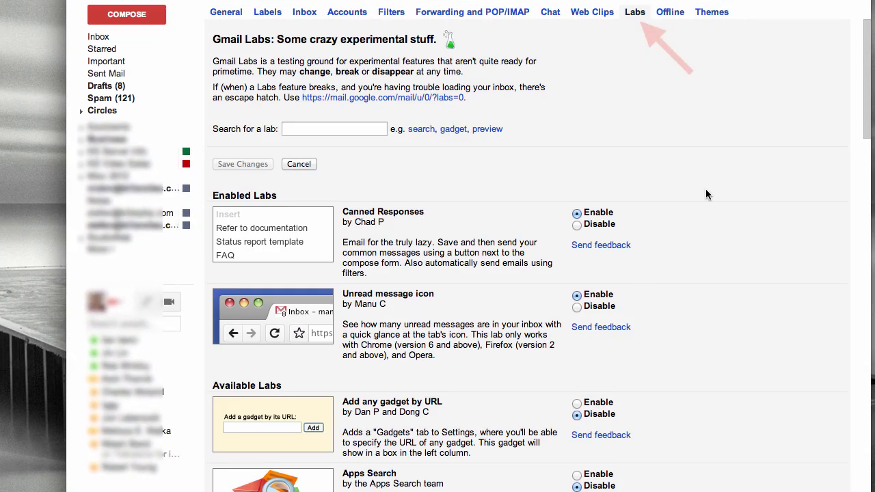
Step: Review the Canned Responses lab entry and confirm it is enabled
{"action": "scroll", "coordinate": [725, 80], "scroll_direction": "down", "scroll_amount": 3}
{"action": "scroll", "coordinate": [725, 80], "scroll_direction": "down", "scroll_amount": 3}
{"action": "scroll", "coordinate": [725, 80], "scroll_direction": "up", "scroll_amount": 6}
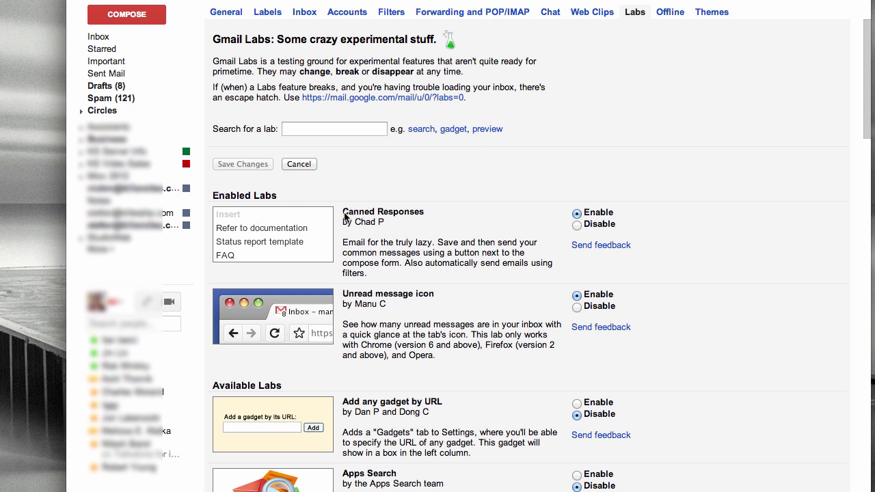
{"action": "left_click_drag", "start_coordinate": [342, 211], "coordinate": [424, 214]}
{"action": "left_click", "coordinate": [445, 217]}
{"action": "scroll", "coordinate": [628, 134], "scroll_direction": "down", "scroll_amount": 1}
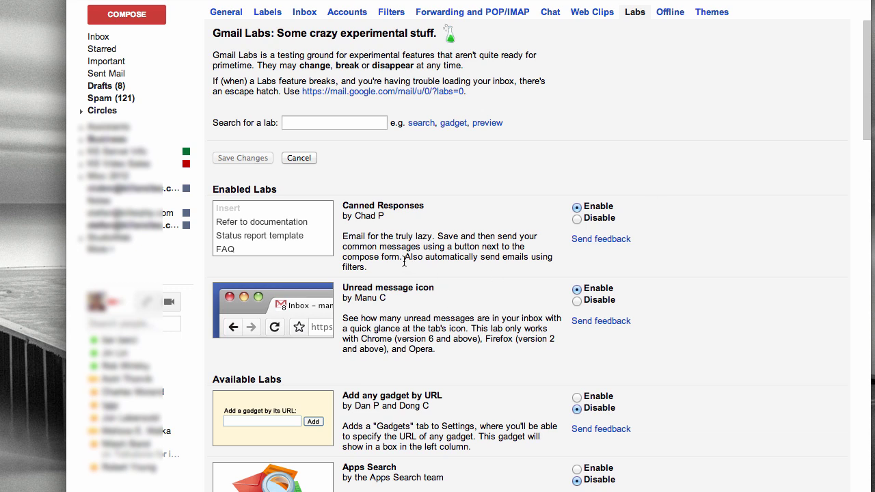
{"action": "left_click_drag", "start_coordinate": [405, 257], "coordinate": [429, 263]}
{"action": "left_click", "coordinate": [450, 245]}
{"action": "scroll", "coordinate": [658, 192], "scroll_direction": "up", "scroll_amount": 1}
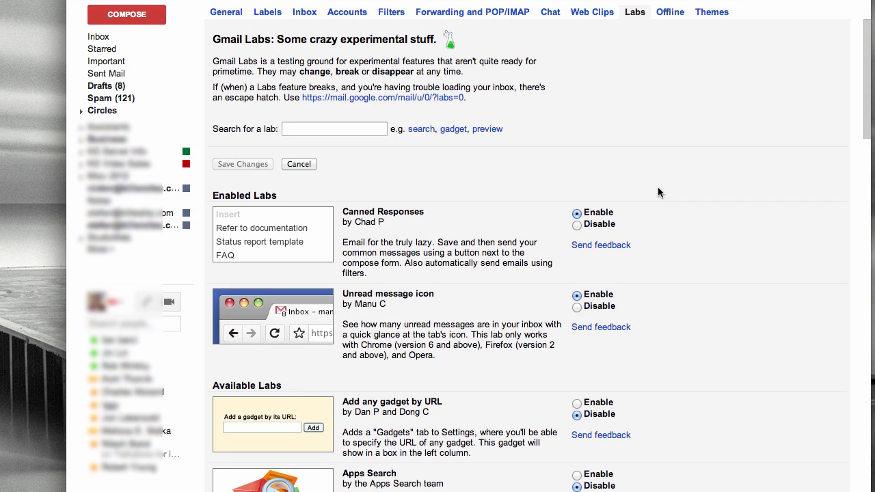
Step: Start a new email message and look at its extra options menu
{"action": "left_click", "coordinate": [125, 15]}
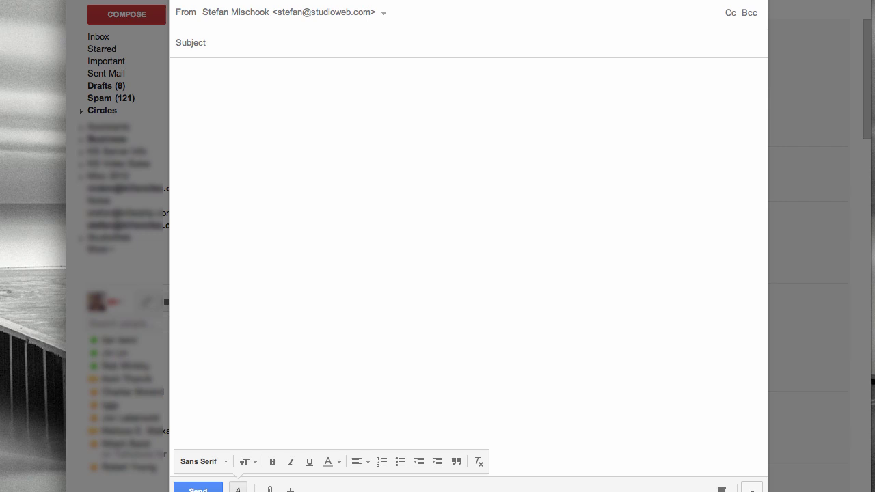
{"action": "left_click", "coordinate": [752, 488]}
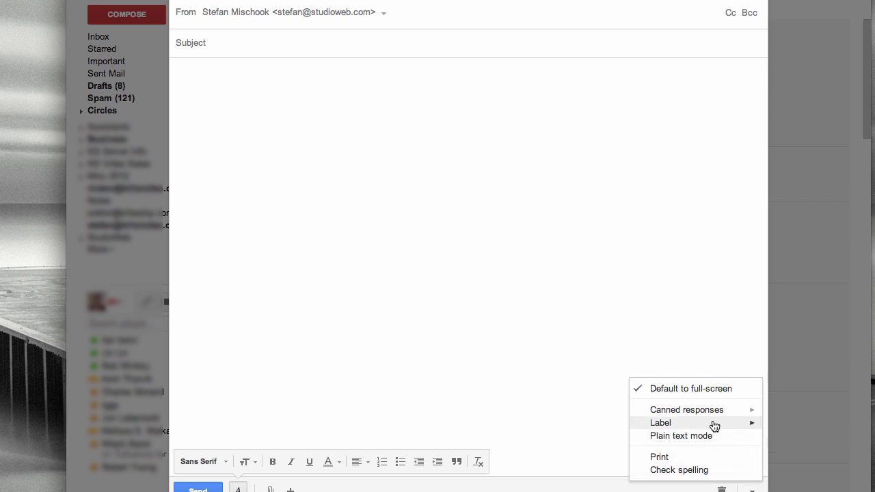
{"action": "mouse_move", "coordinate": [711, 414]}
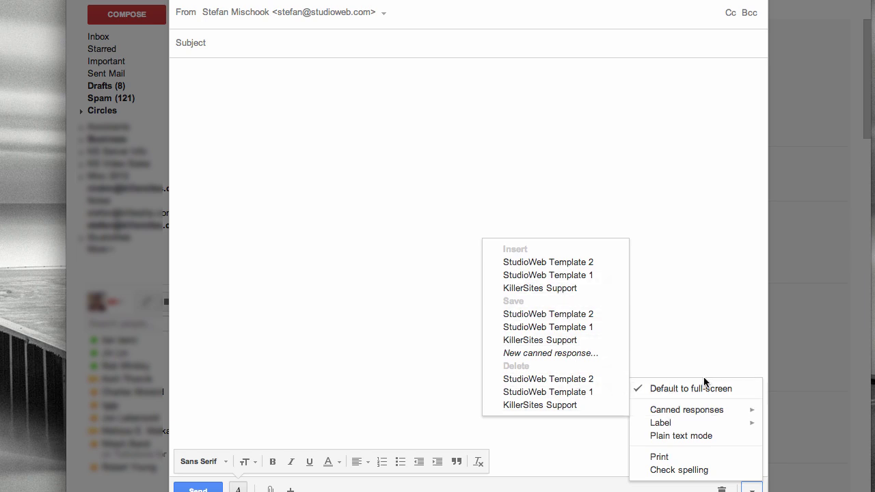
Step: Type 'My messa' in the message body and bring up the Canned responses submenu
{"action": "left_click", "coordinate": [328, 183]}
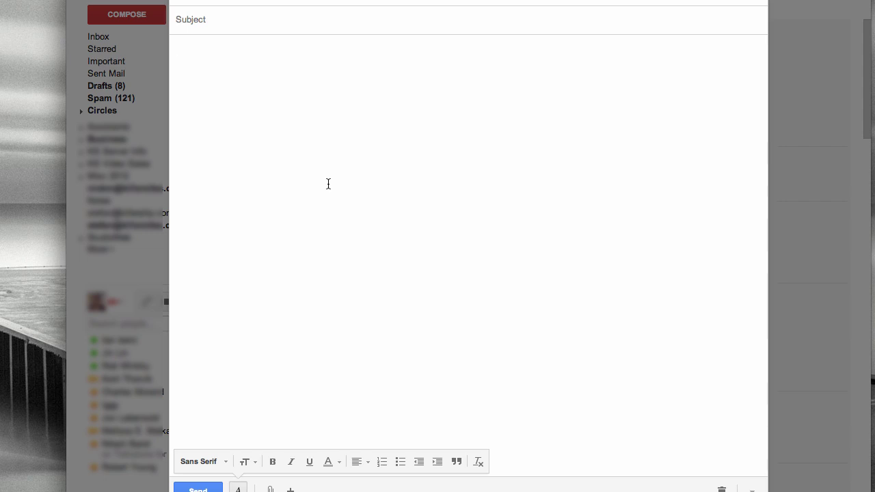
{"action": "type", "text": "My message ..."}
{"action": "left_click", "coordinate": [752, 489]}
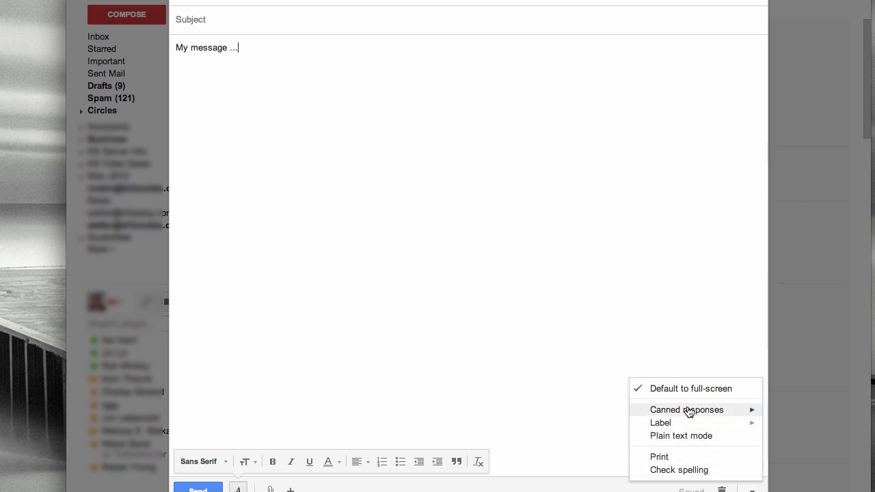
{"action": "mouse_move", "coordinate": [656, 409]}
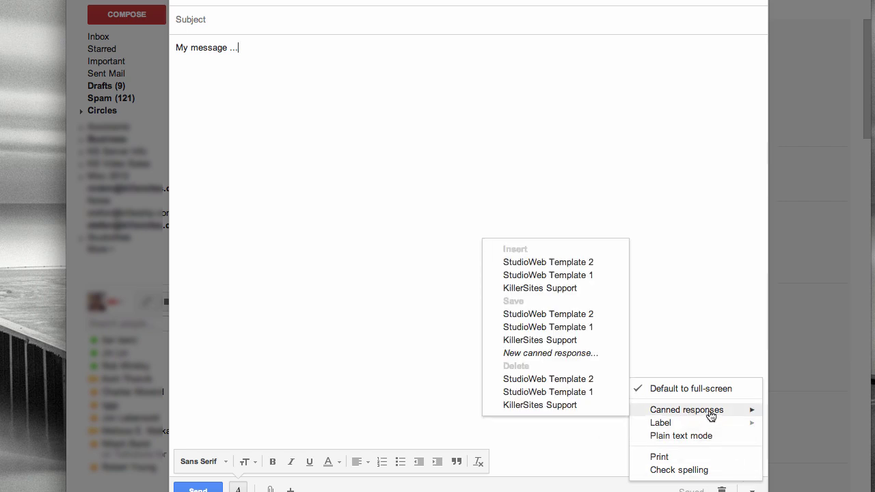
Step: Save the draft as a new canned response named 'New Canned Response'
{"action": "left_click", "coordinate": [581, 355]}
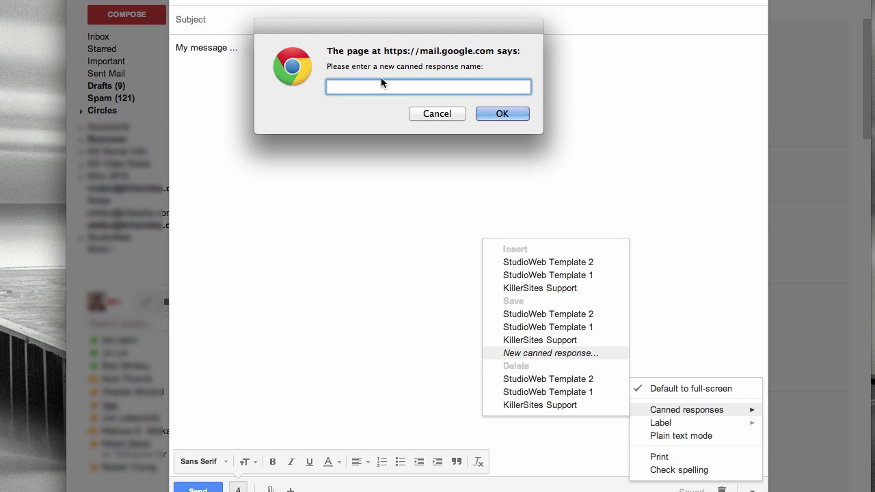
{"action": "type", "text": "New Canned Response"}
{"action": "left_click", "coordinate": [495, 115]}
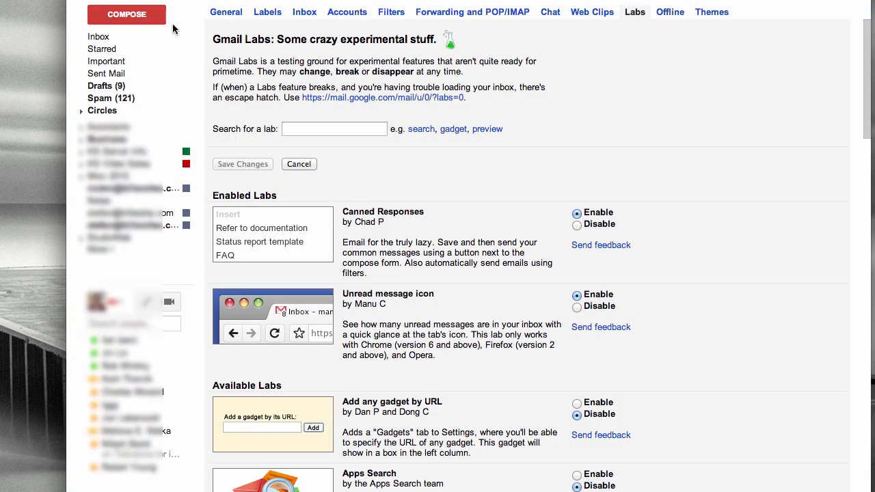
Step: Start another message and show the Canned responses submenu listing New Canned Response
{"action": "left_click", "coordinate": [136, 20]}
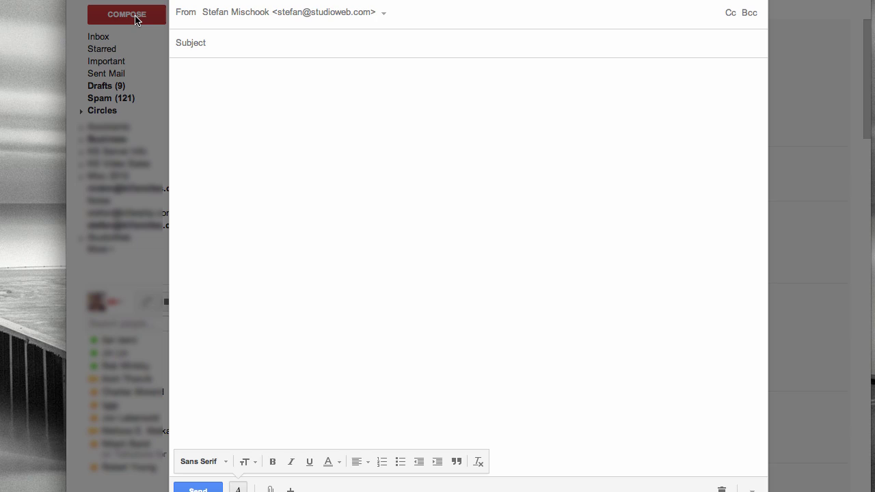
{"action": "left_click", "coordinate": [750, 489]}
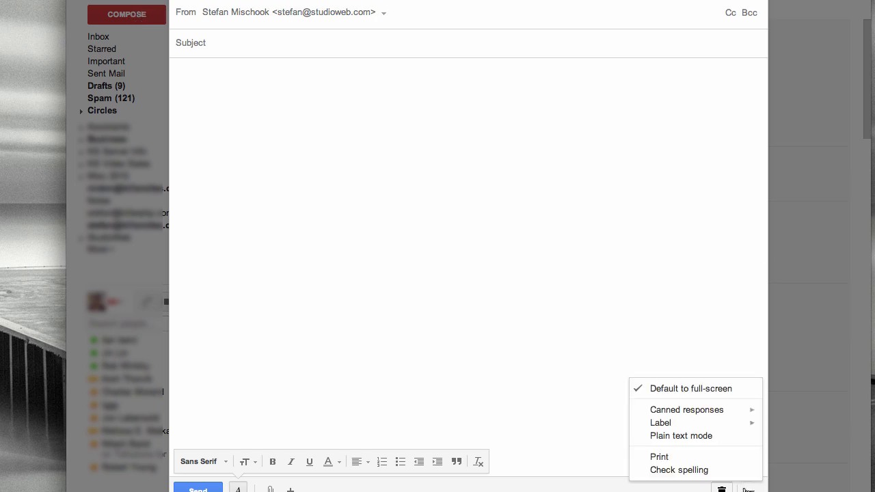
{"action": "mouse_move", "coordinate": [664, 413]}
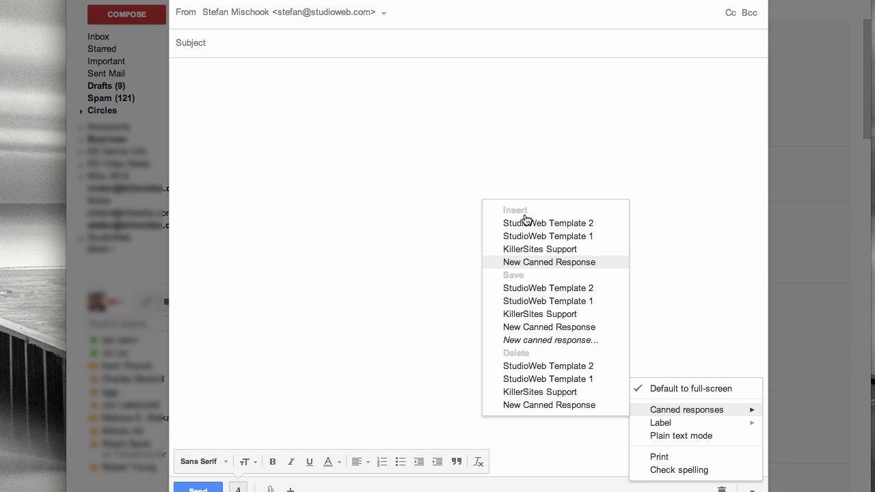
Step: Insert New Canned Response into the body, then delete the inserted line
{"action": "left_click", "coordinate": [544, 263]}
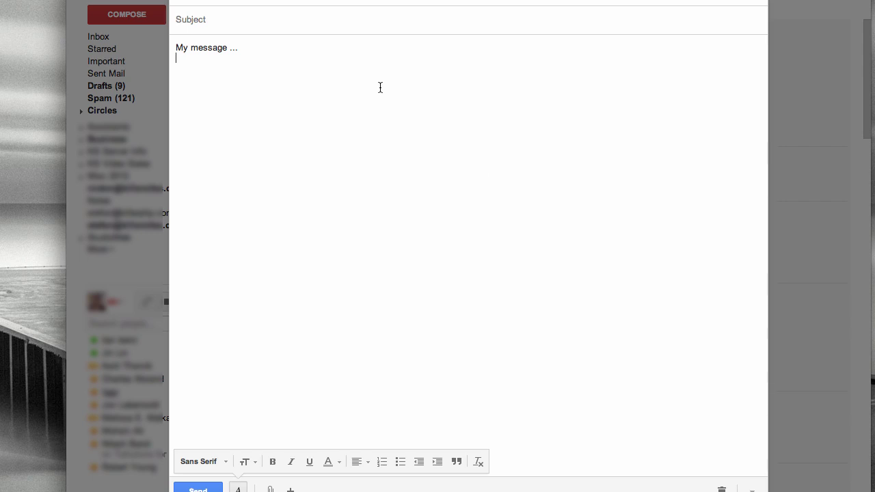
{"action": "left_click_drag", "start_coordinate": [196, 69], "coordinate": [160, 38]}
{"action": "key", "text": "BackSpace"}
Step: Insert the StudioWeb Template 1 canned response into the message body
{"action": "left_click", "coordinate": [752, 490]}
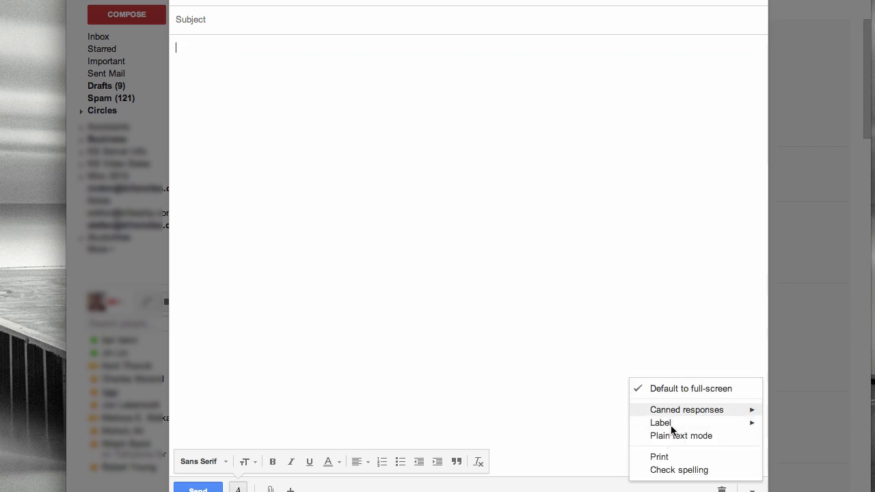
{"action": "mouse_move", "coordinate": [705, 409]}
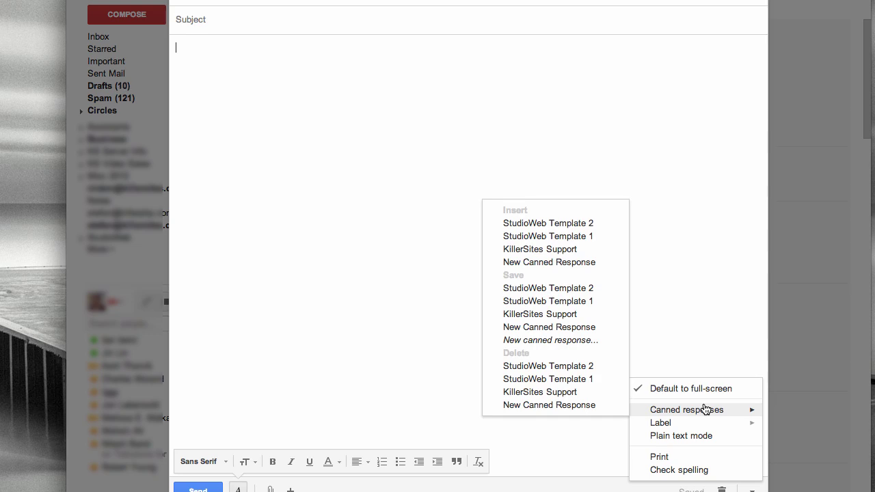
{"action": "left_click", "coordinate": [546, 225]}
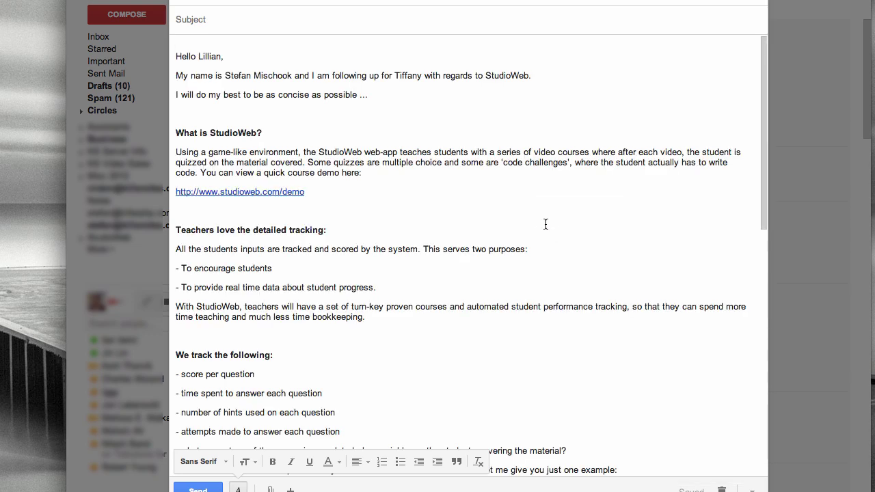
{"action": "scroll", "coordinate": [545, 224], "scroll_direction": "up", "scroll_amount": 15}
Step: Delete the New Canned Response canned response and recheck the remaining list
{"action": "left_click", "coordinate": [752, 490]}
{"action": "mouse_move", "coordinate": [683, 410]}
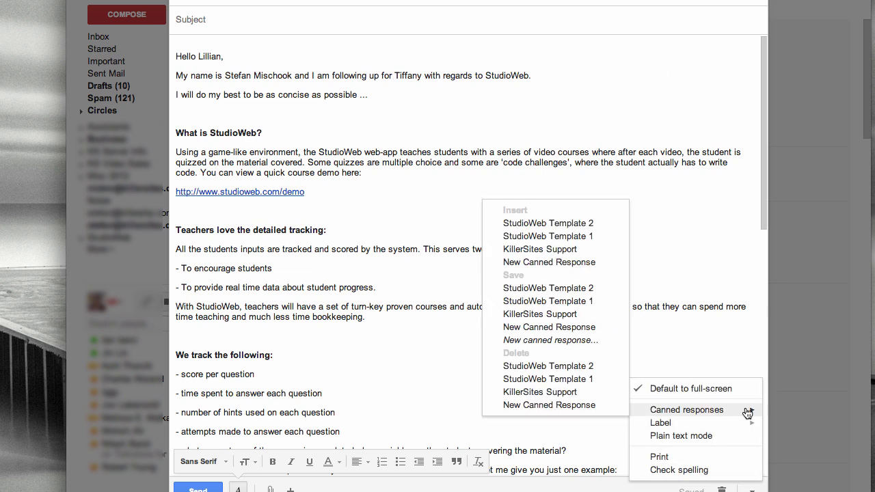
{"action": "left_click", "coordinate": [555, 406]}
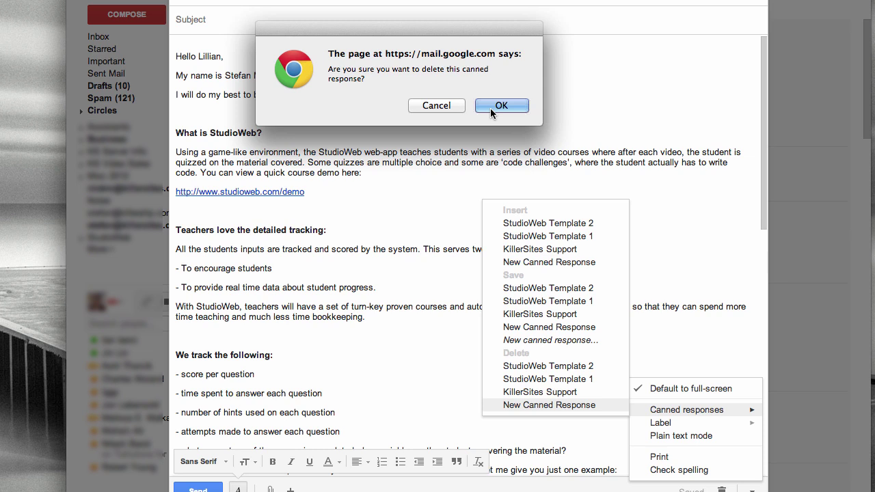
{"action": "left_click", "coordinate": [501, 105]}
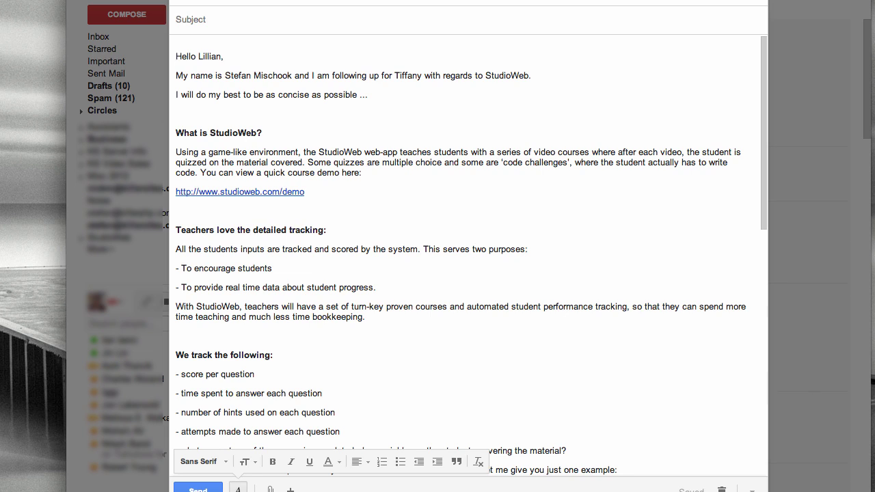
{"action": "left_click", "coordinate": [752, 488]}
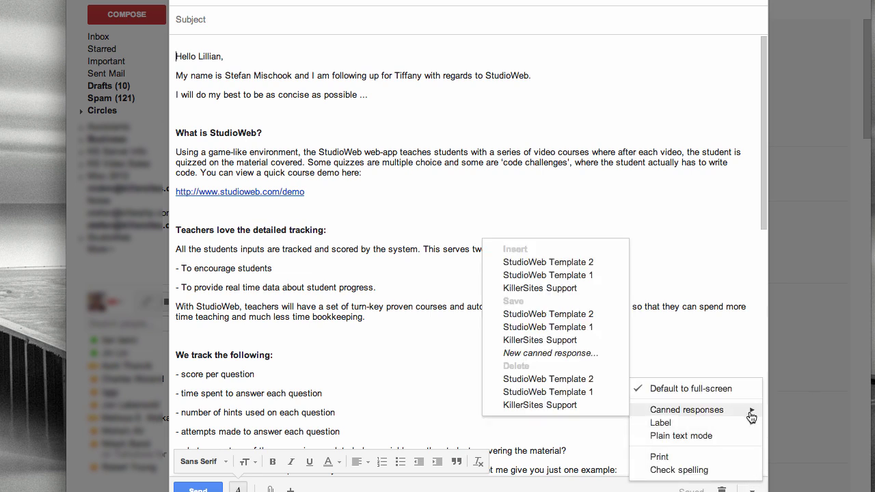